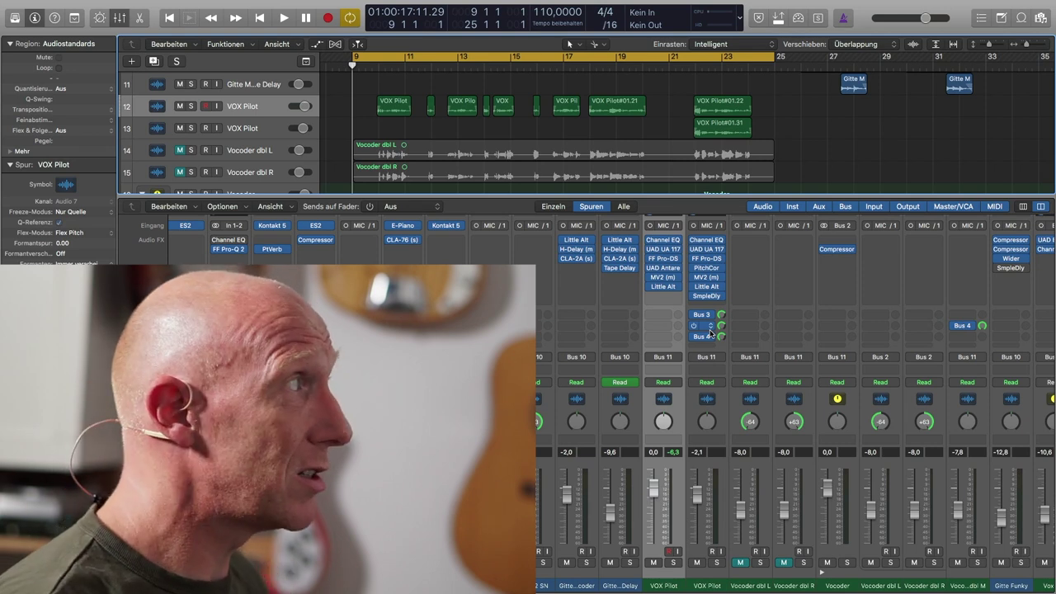
# Play the mix, solo the first VOX Pilot track to hear it alone, and return the playhead to bar 9
pyautogui.press('space')
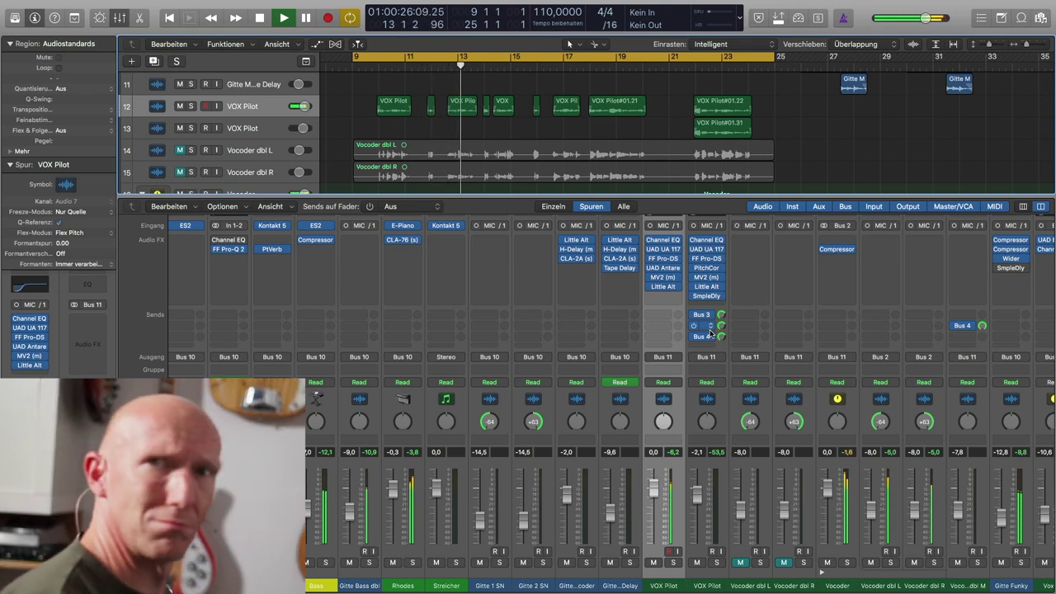
pyautogui.click(672, 562)
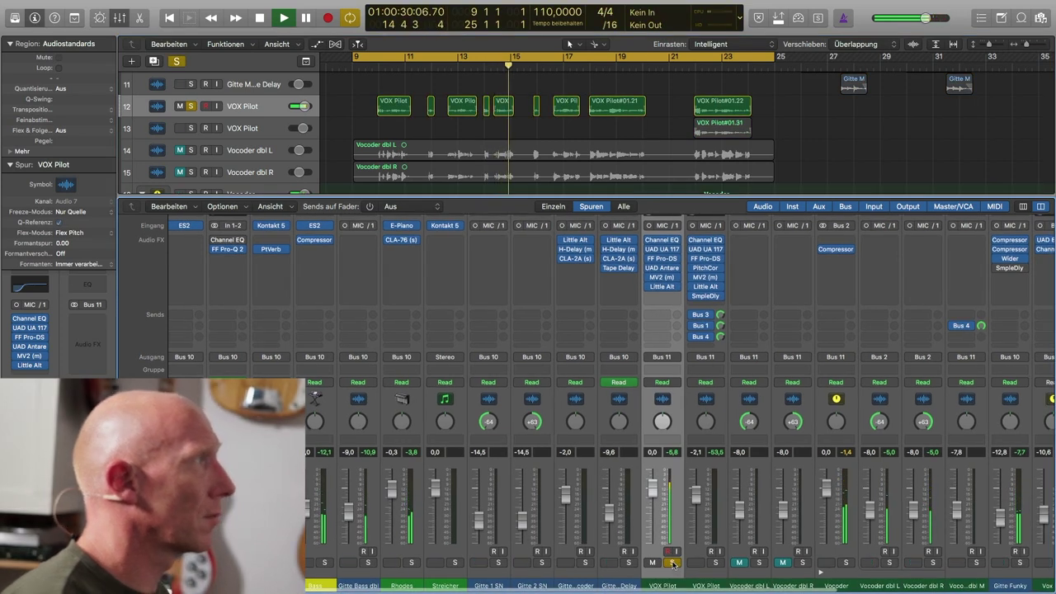
pyautogui.press('space')
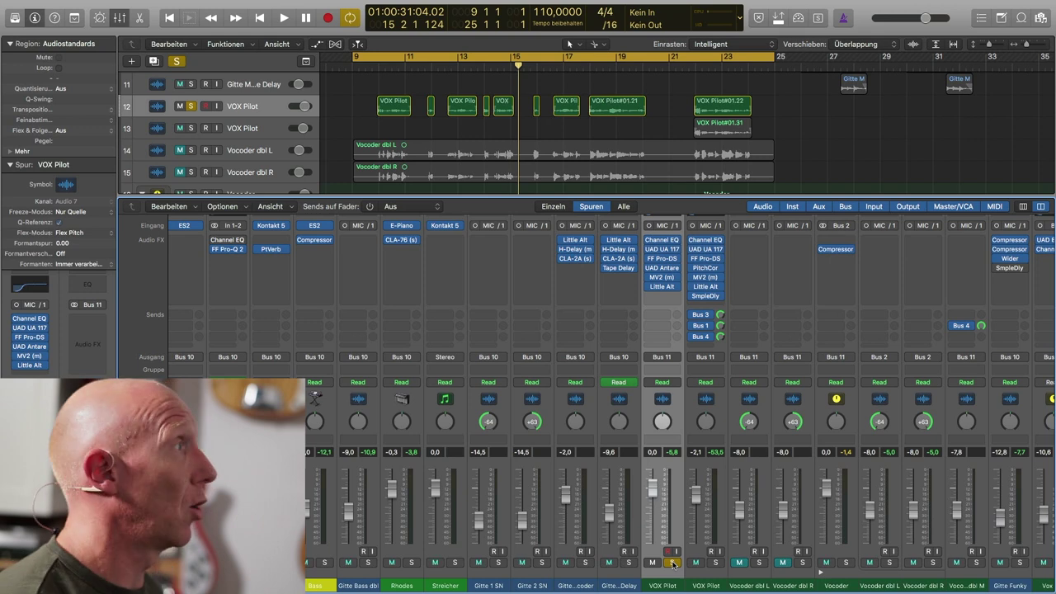
pyautogui.press('Return')
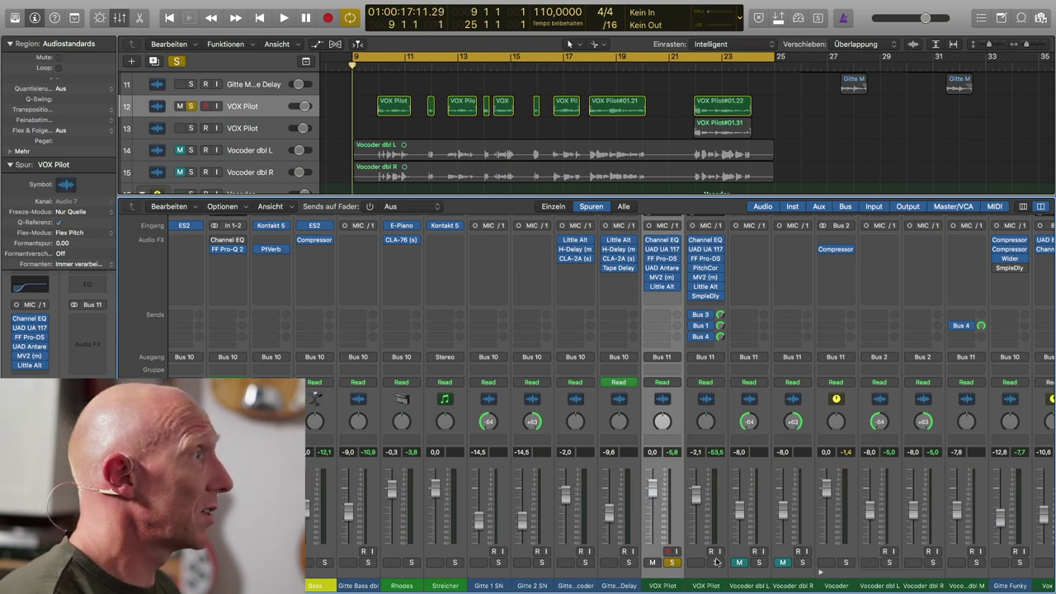
# Insert a Tape Delay in the free audio effect slot of the soloed VOX Pilot channel and place its window centrally
pyautogui.click(677, 295)
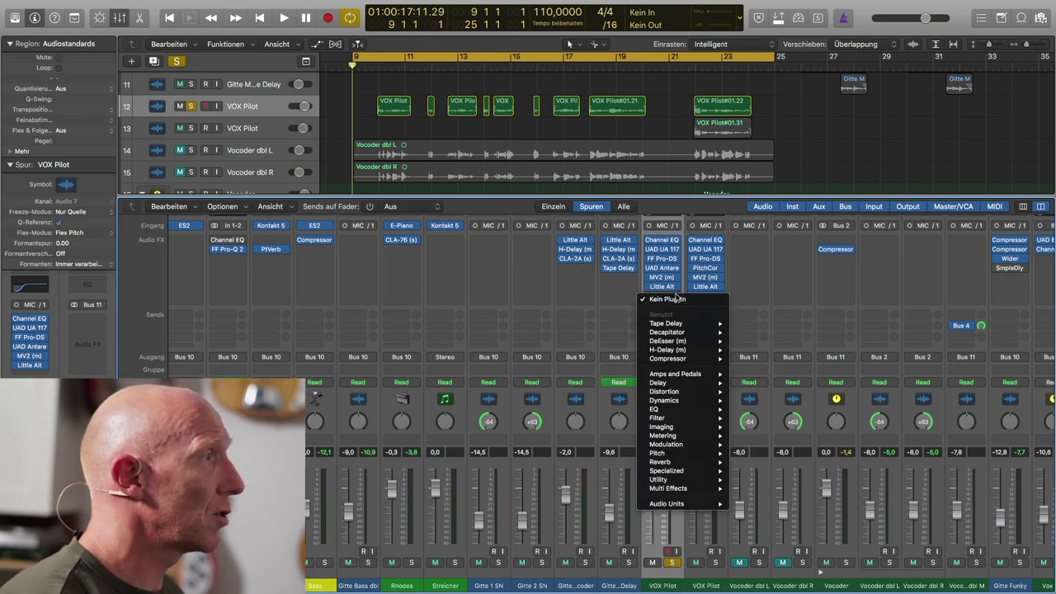
pyautogui.moveTo(676, 323)
pyautogui.click(749, 325)
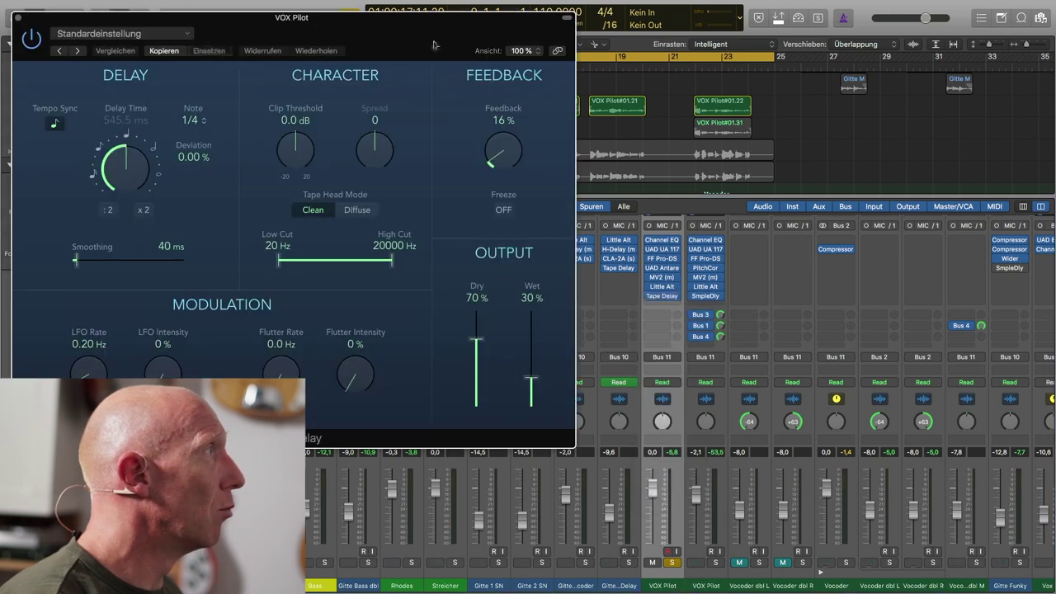
pyautogui.moveTo(327, 28); pyautogui.dragTo(646, 102)
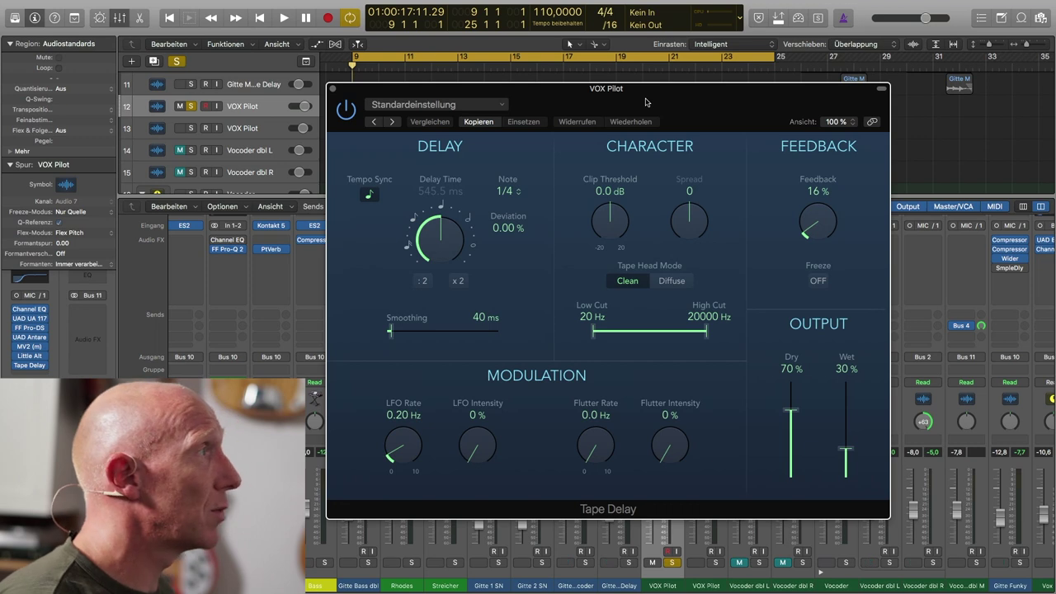
# Turn off the Tape Delay's tempo sync and set the delay time to 100 ms
pyautogui.click(370, 196)
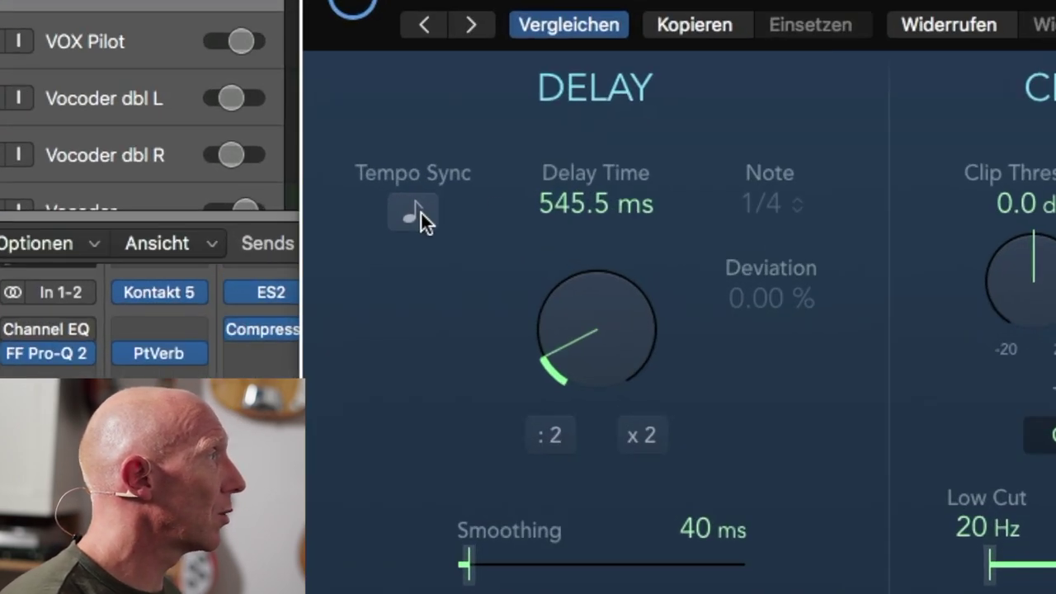
pyautogui.doubleClick(574, 202)
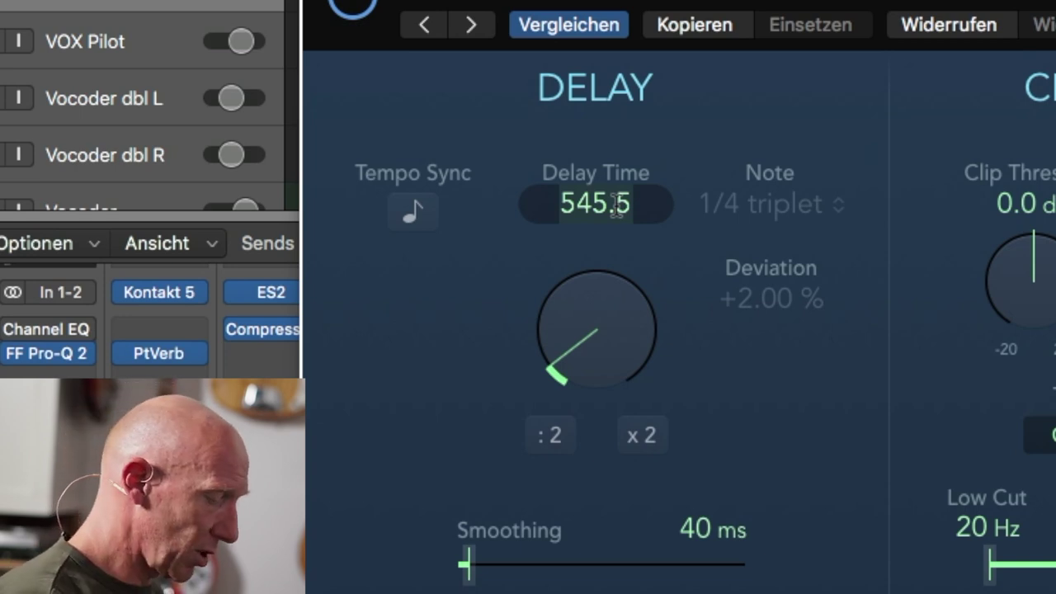
pyautogui.write('100')
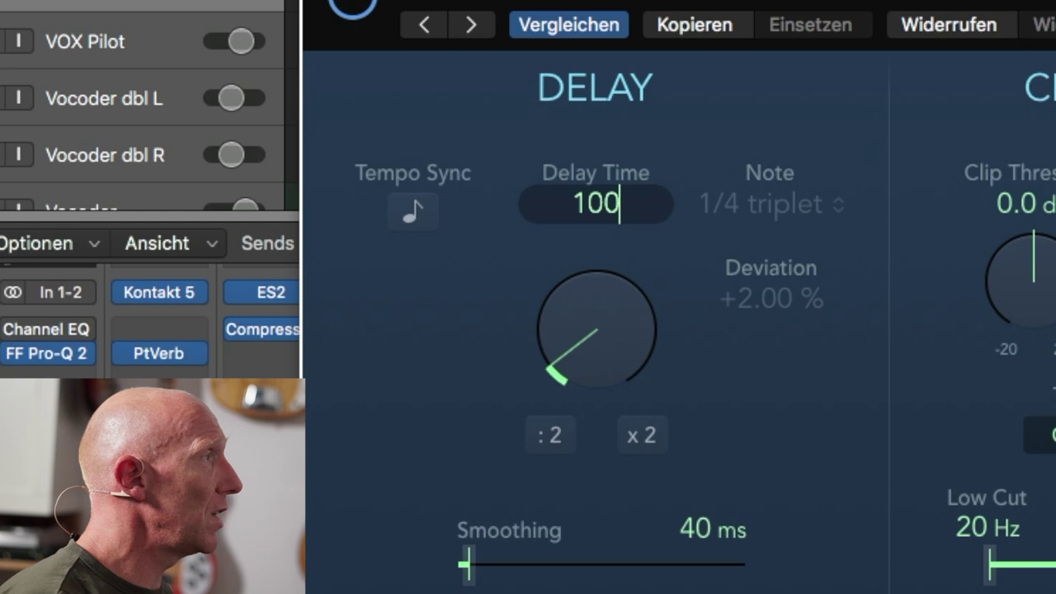
pyautogui.press('Return')
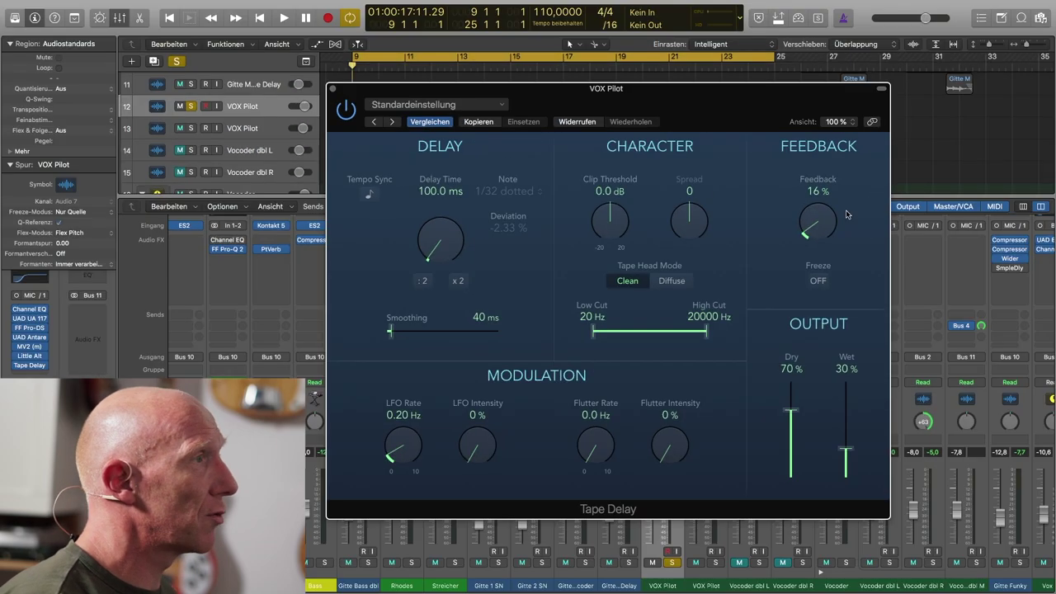
# Set the Tape Delay's feedback to 0 %, the dry level to 100 % and the wet level to 33 %
pyautogui.moveTo(842, 162); pyautogui.dragTo(843, 207)
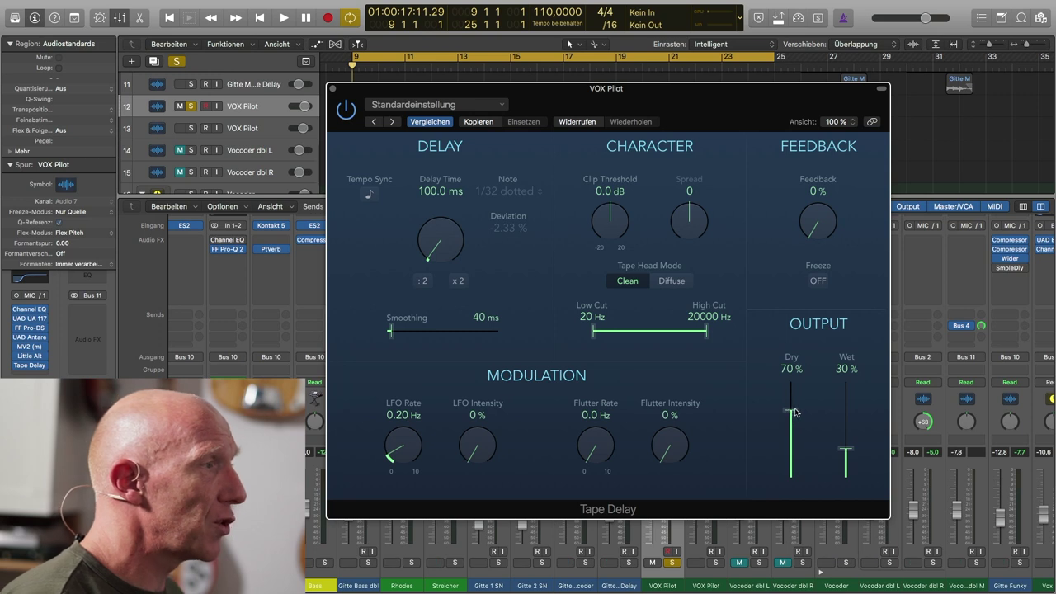
pyautogui.moveTo(790, 411); pyautogui.dragTo(790, 347)
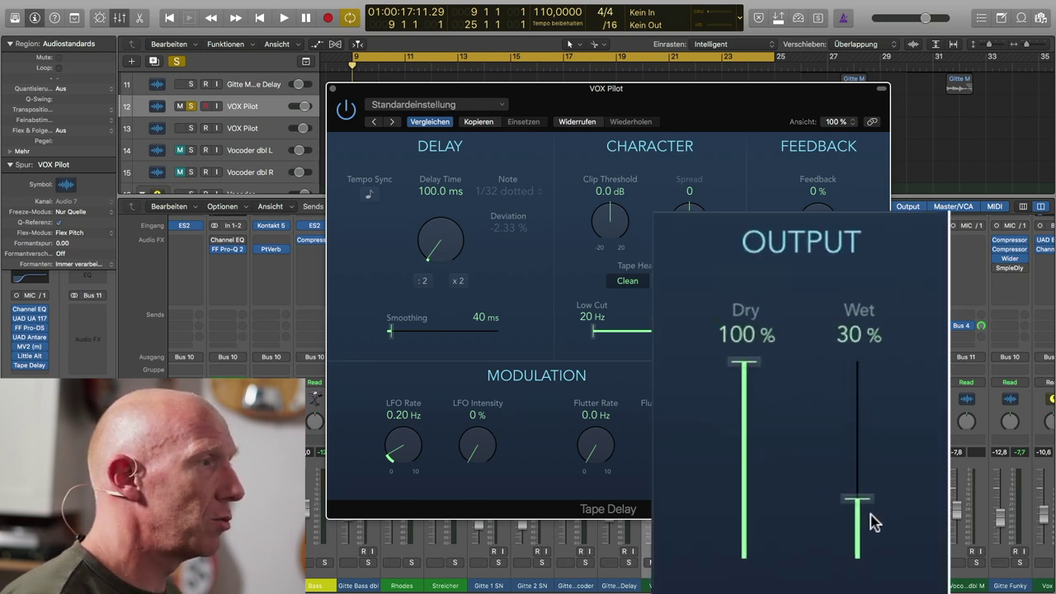
pyautogui.moveTo(865, 506); pyautogui.dragTo(849, 448)
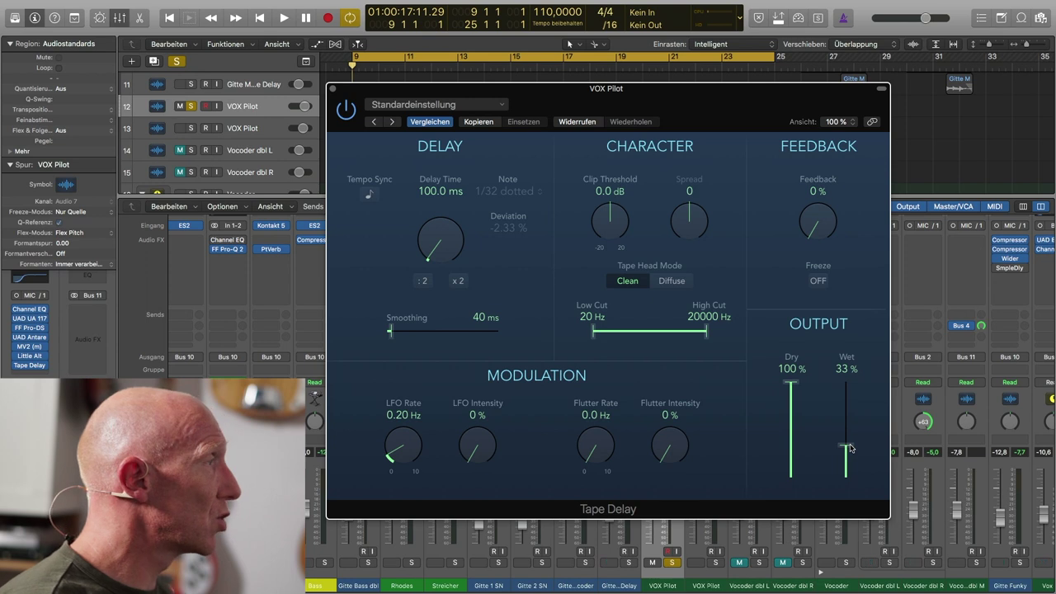
# Play the soloed vocal, adjust the Tape Delay's wet level to 15 %, and compare the sound with the effect bypassed and enabled
pyautogui.press('space')
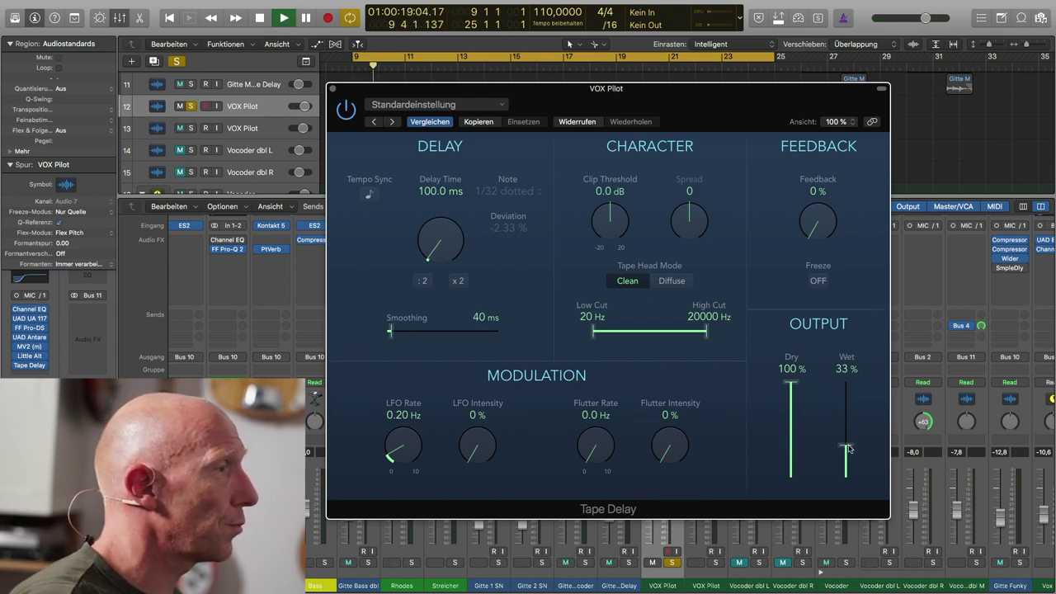
pyautogui.moveTo(849, 448); pyautogui.dragTo(846, 439)
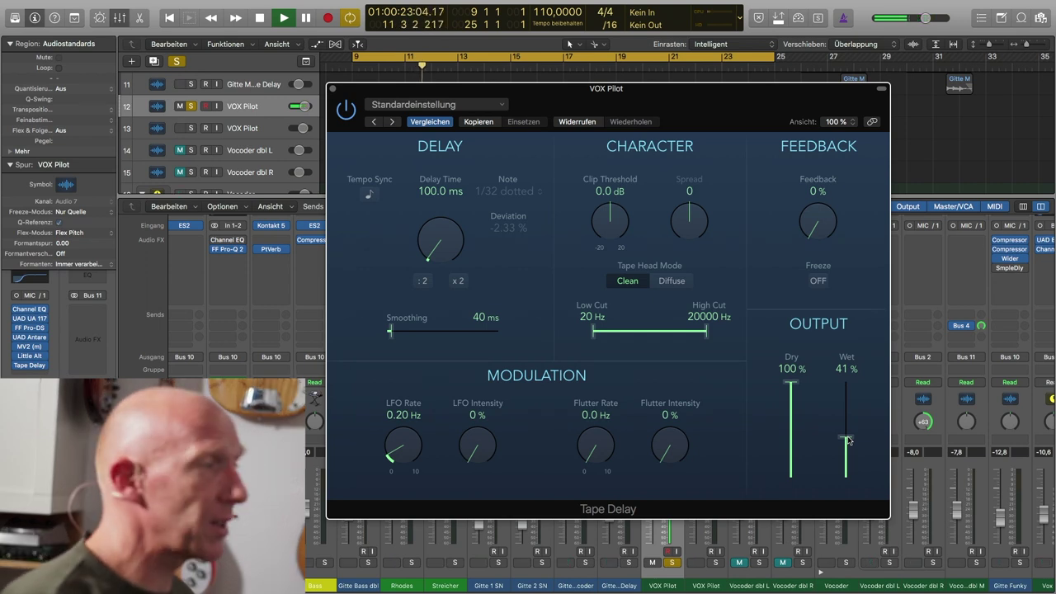
pyautogui.moveTo(847, 439); pyautogui.dragTo(849, 458)
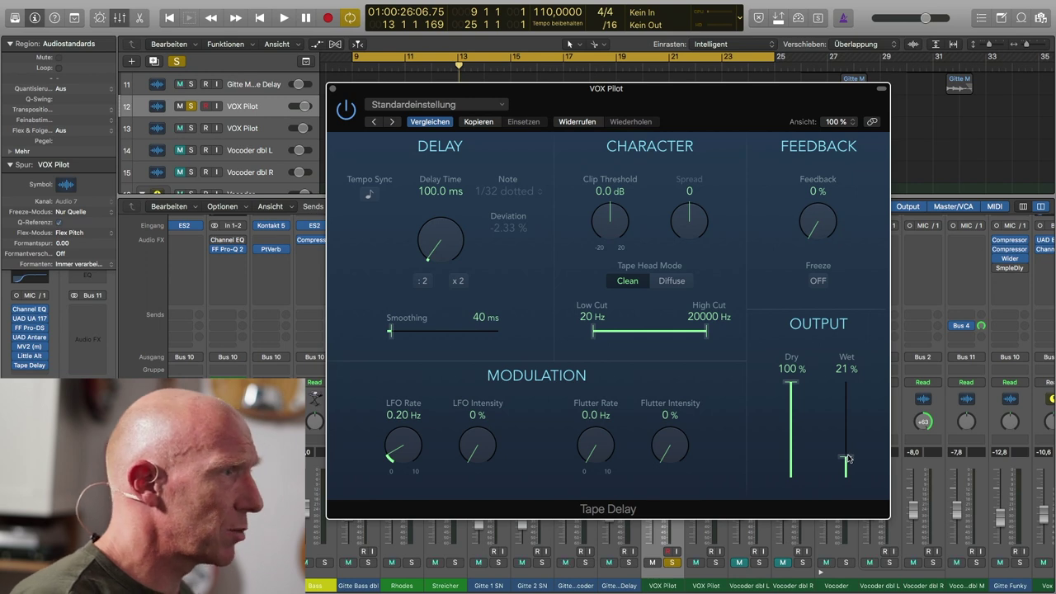
pyautogui.press('space')
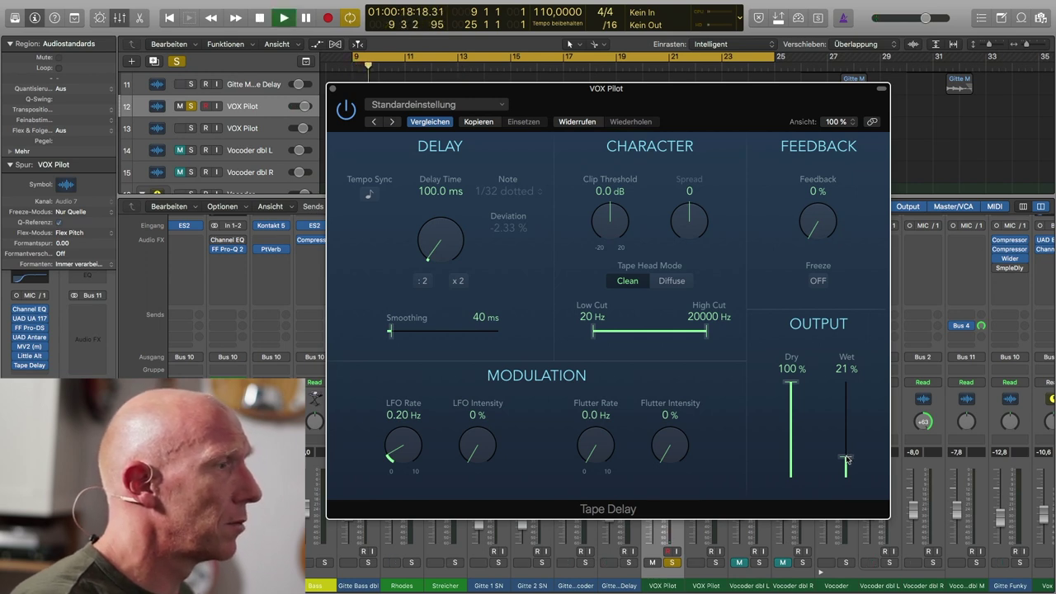
pyautogui.click(846, 457)
pyautogui.moveTo(845, 458); pyautogui.dragTo(847, 465)
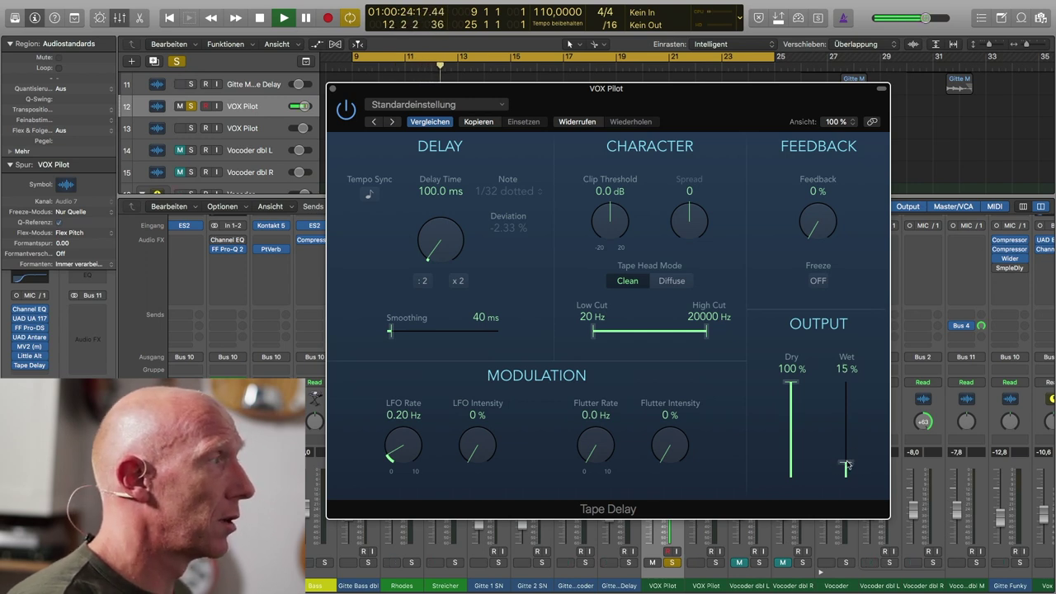
pyautogui.click(346, 110)
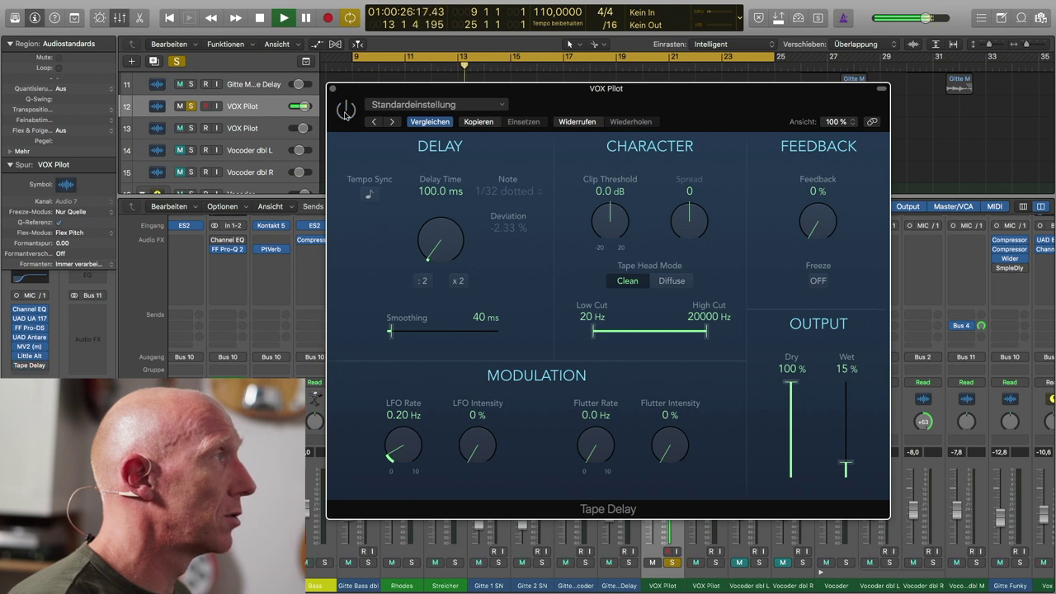
pyautogui.click(346, 111)
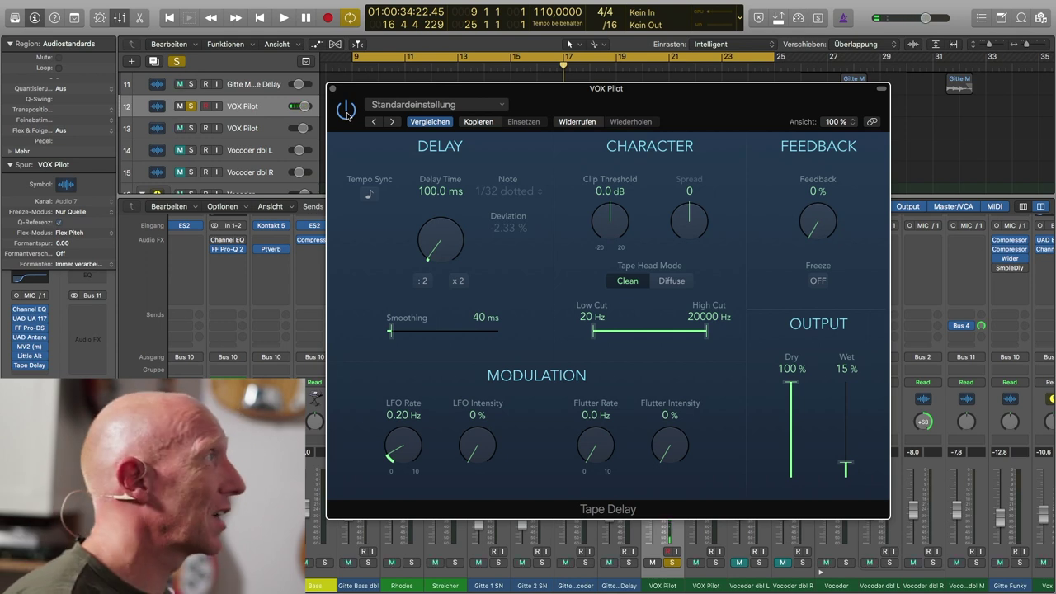
# Unsolo the vocal, play the full mix from bar 9 and set the Tape Delay's wet level to 13 %
pyautogui.moveTo(540, 95); pyautogui.dragTo(647, 113)
pyautogui.click(178, 61)
pyautogui.press('space')
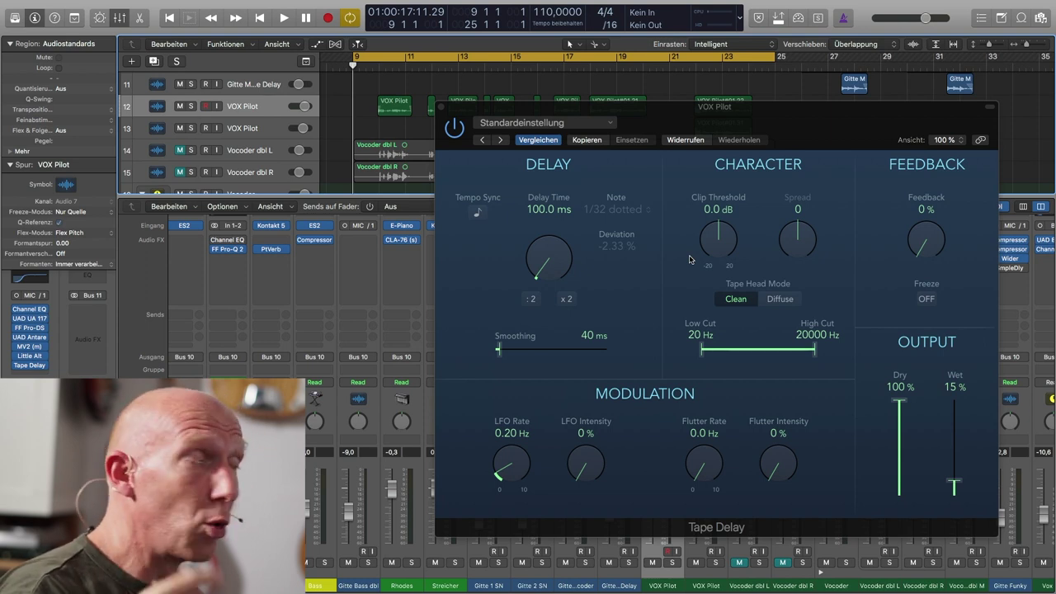
pyautogui.press('space')
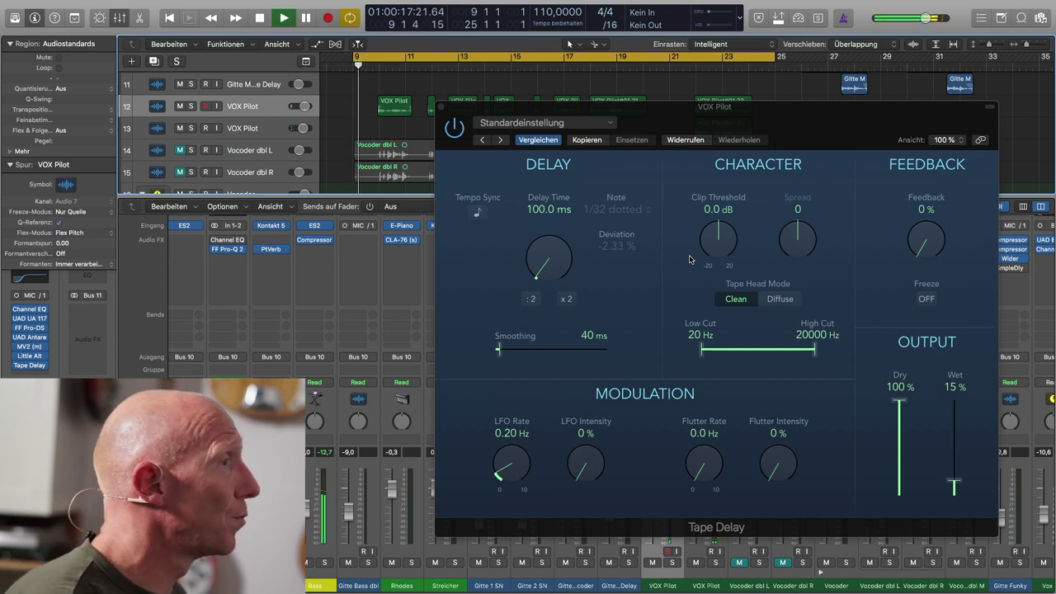
pyautogui.click(954, 483)
pyautogui.moveTo(953, 482); pyautogui.dragTo(954, 484)
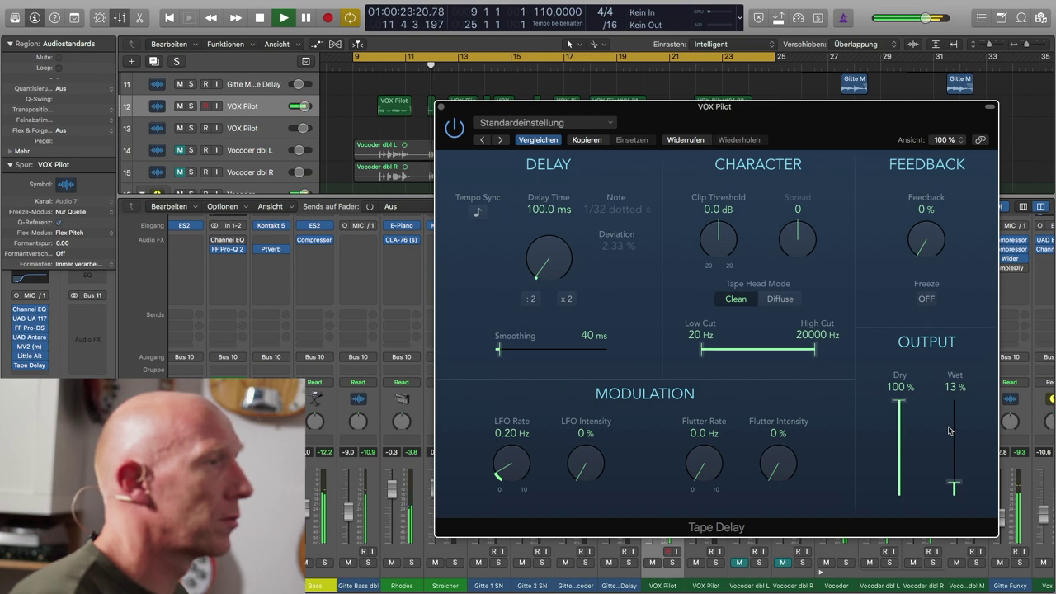
# Compare the vocal in the full mix with the Tape Delay bypassed and re-enabled, and stop playback
pyautogui.moveTo(734, 107); pyautogui.dragTo(697, 97)
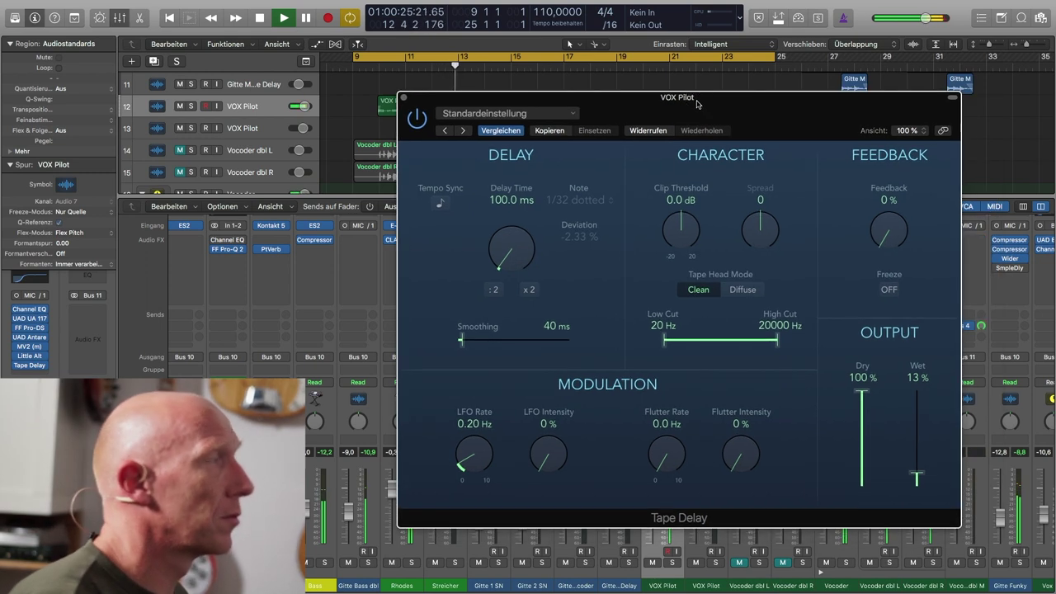
pyautogui.click(417, 120)
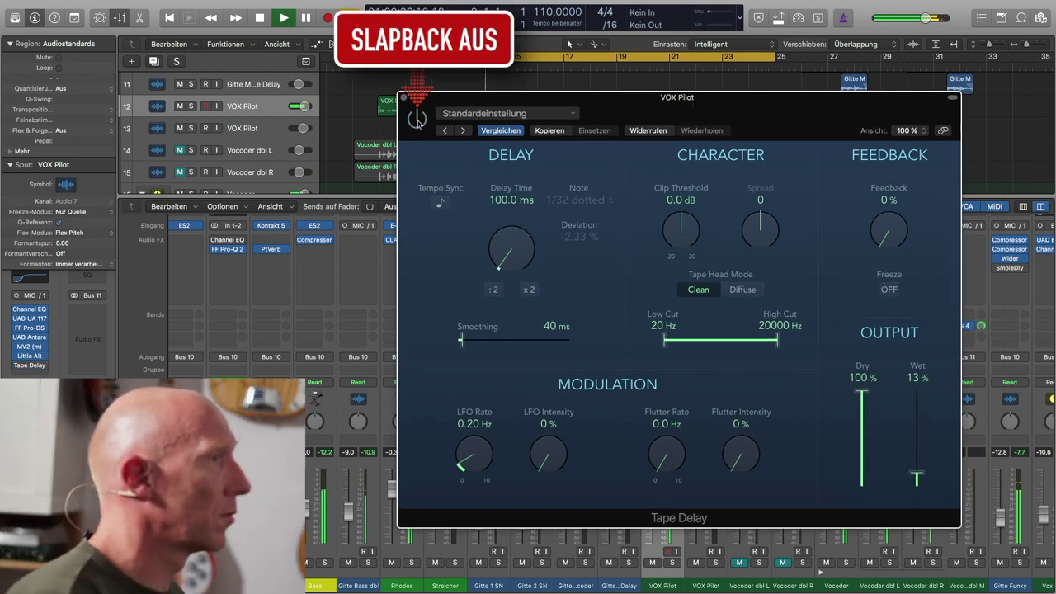
pyautogui.click(418, 120)
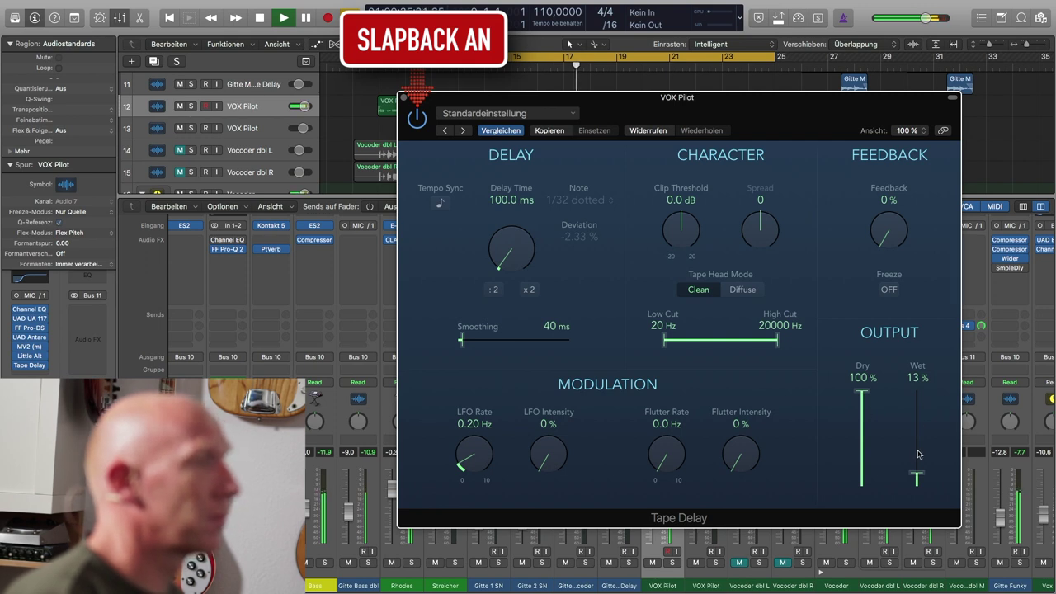
pyautogui.press('space')
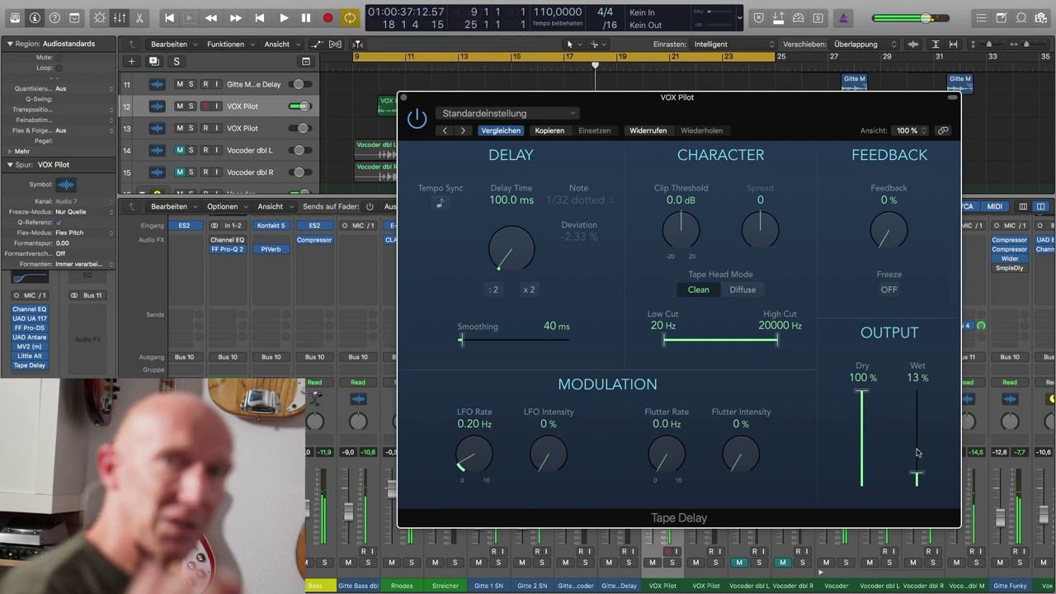